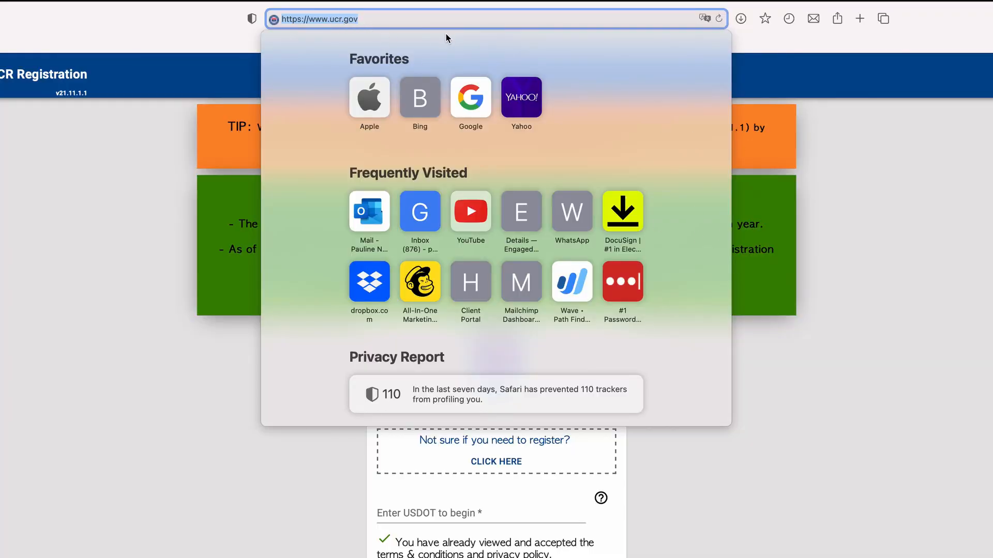
Reload the ucr.gov registration page and highlight the notice about 2020 registrations ending
key(Return)
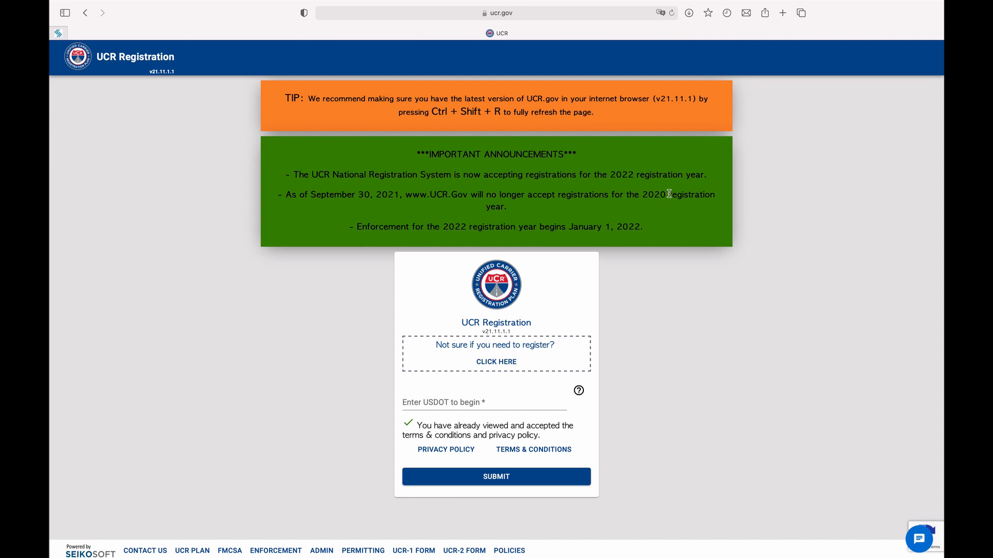
drag(668, 194, 279, 195)
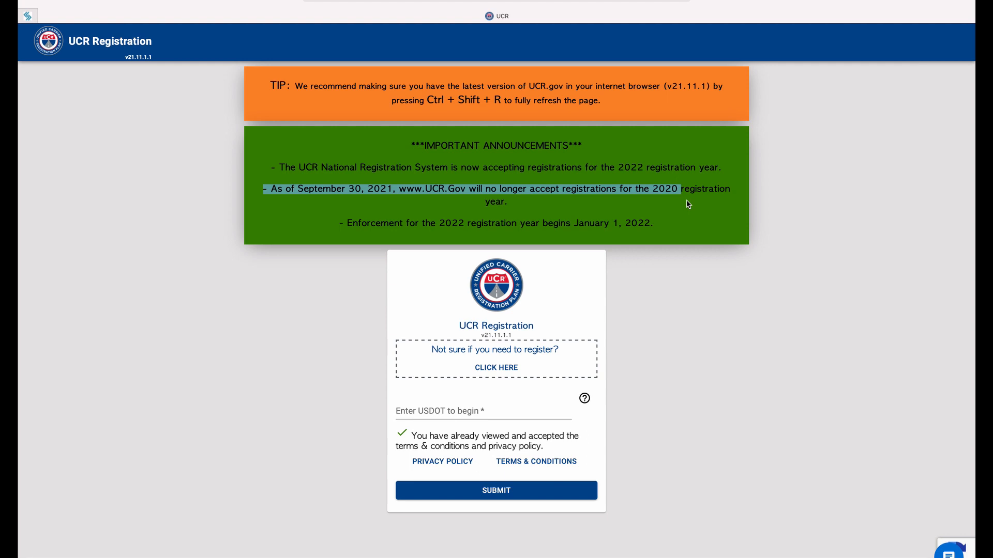
Enter the carrier's USDOT number, confirm it in the re-enter box, and open its registration history
mouse_move(697, 1)
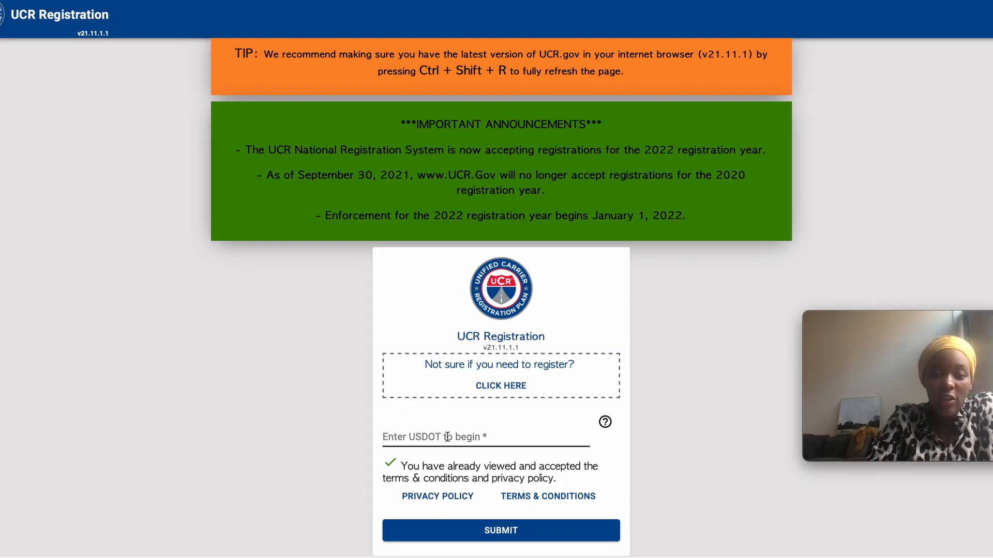
click(455, 411)
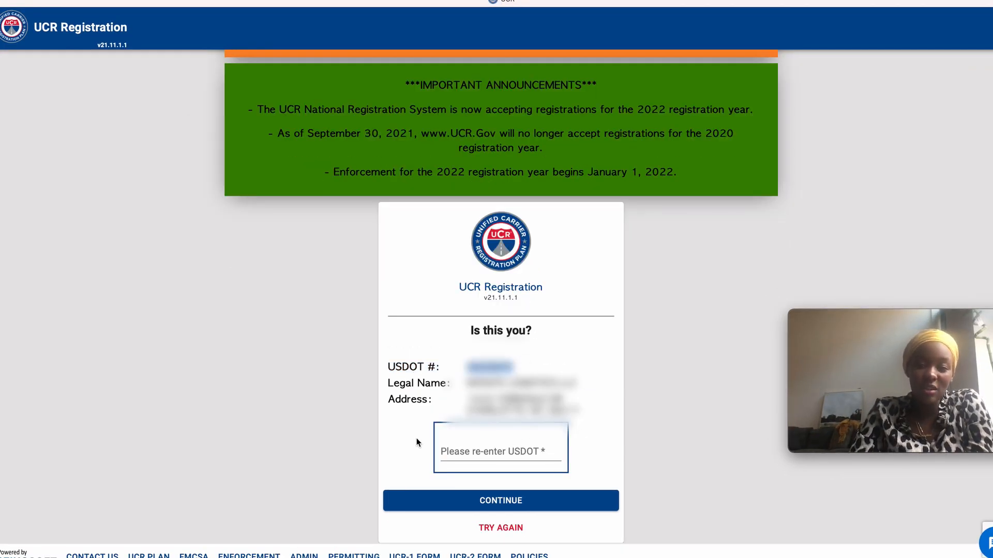
click(512, 449)
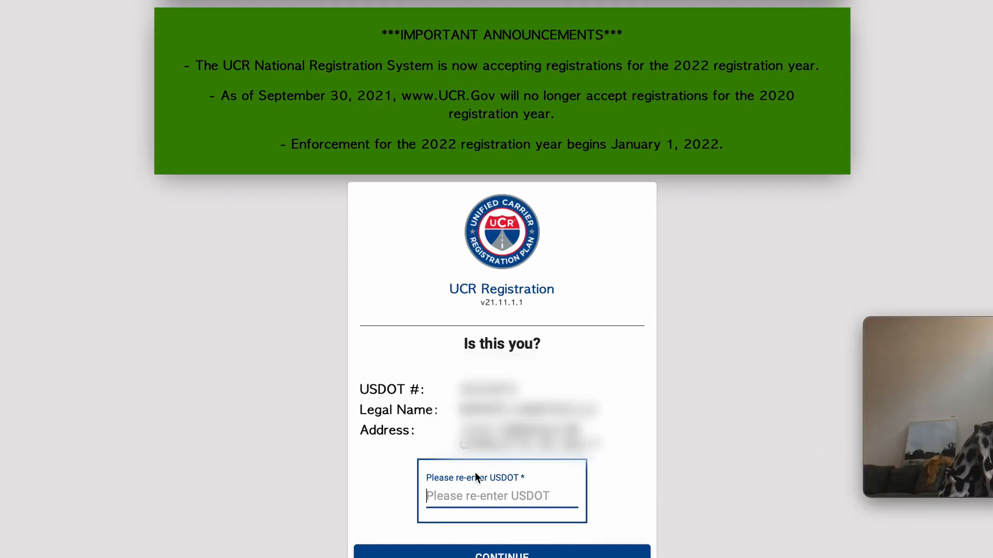
text(35)
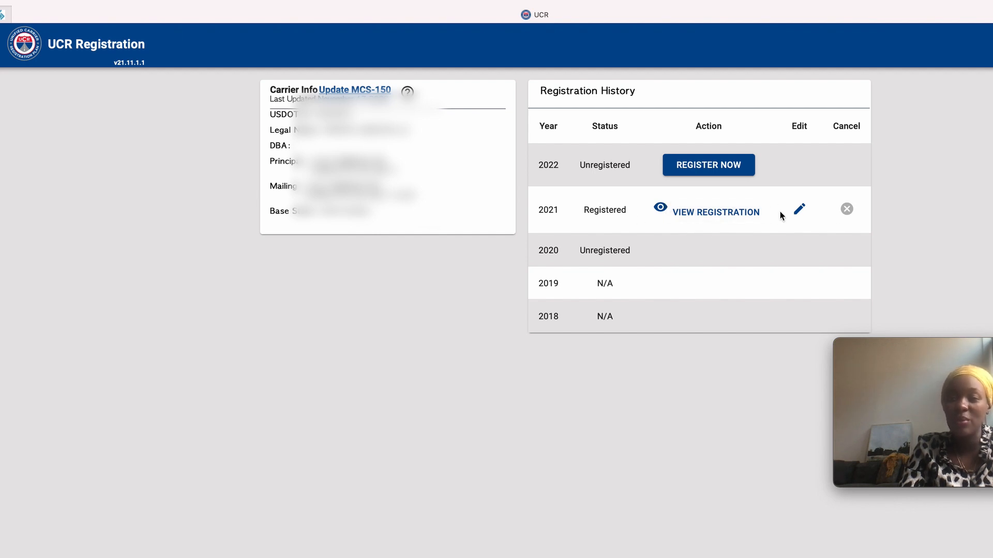
Start the 2022 registration, enter the registrant's full name with a corrected surname, and agree to the certification
click(704, 165)
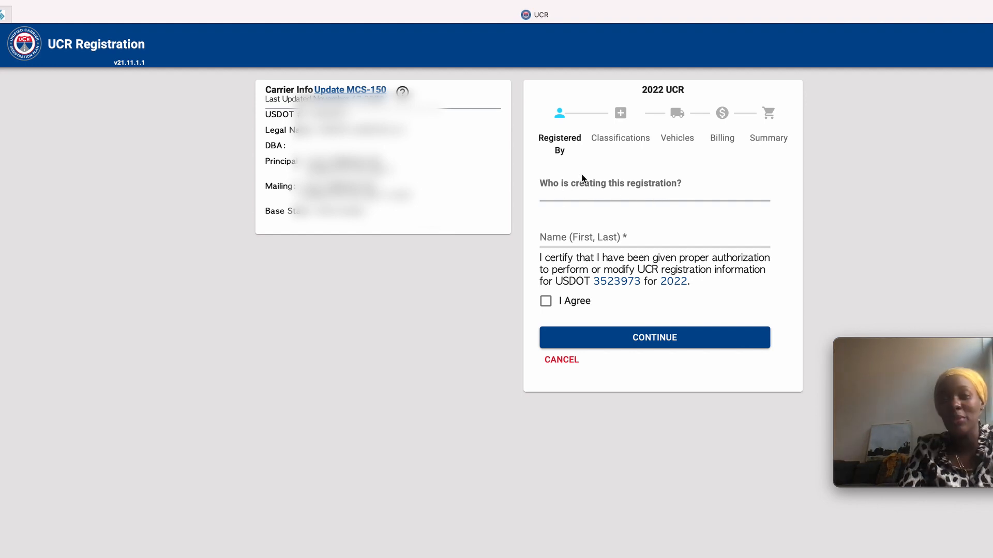
click(580, 236)
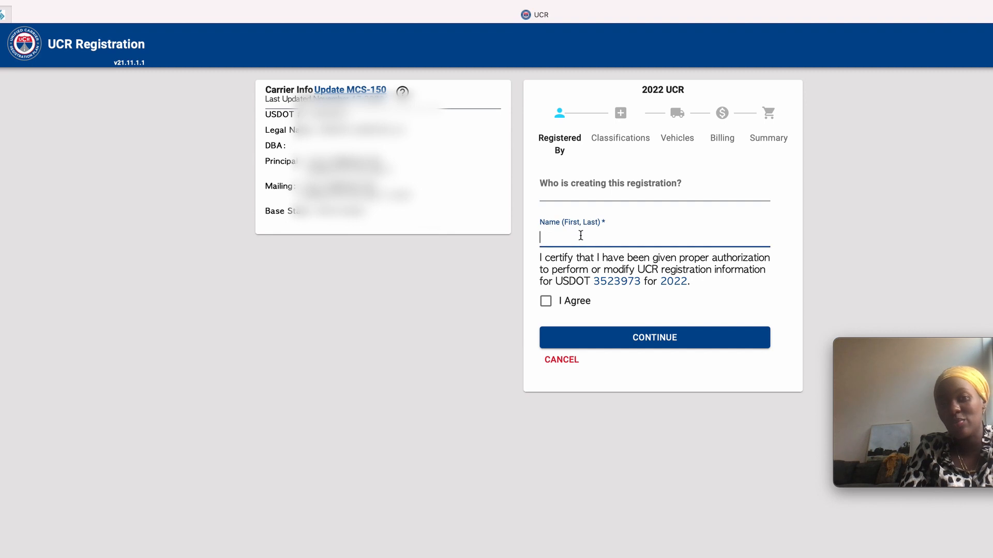
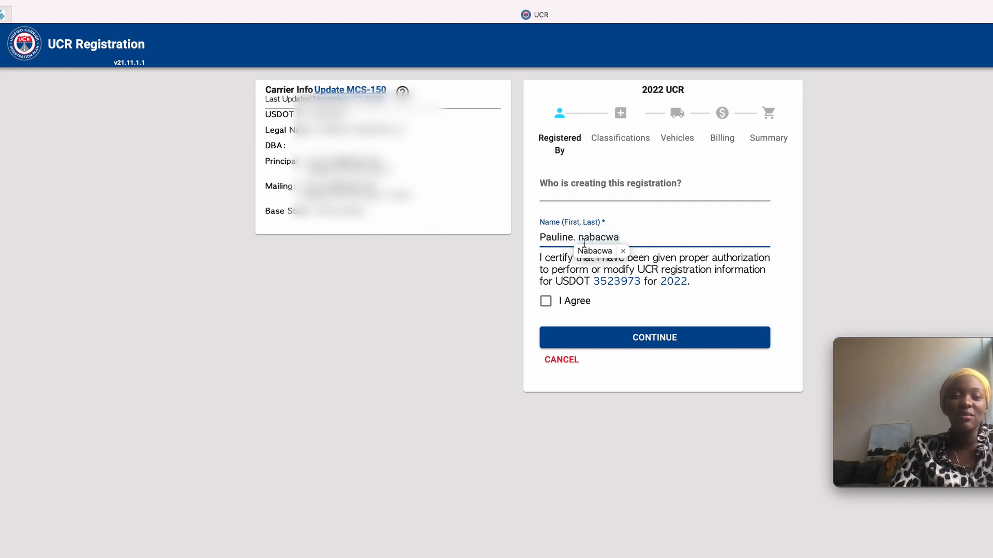
drag(585, 238, 575, 237)
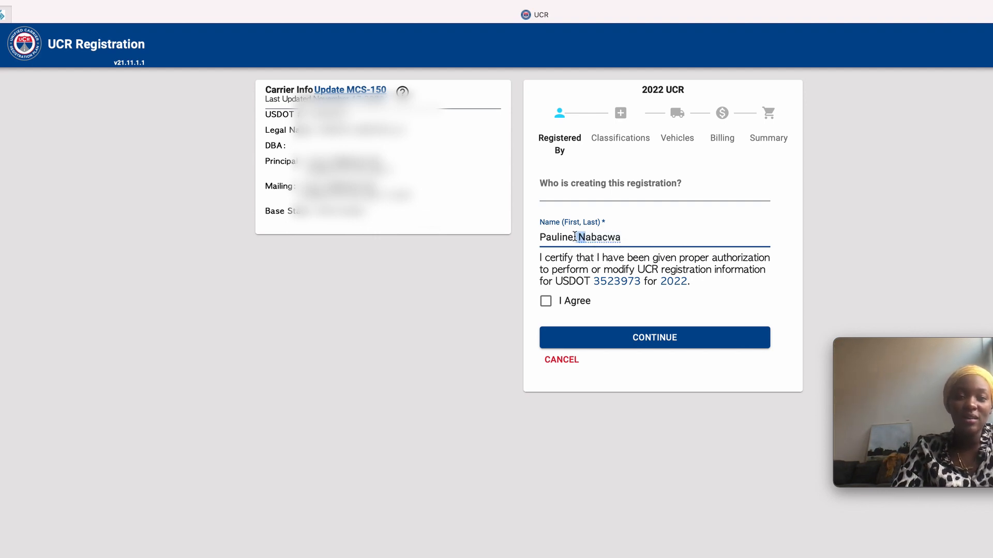
key(BackSpace)
text(N)
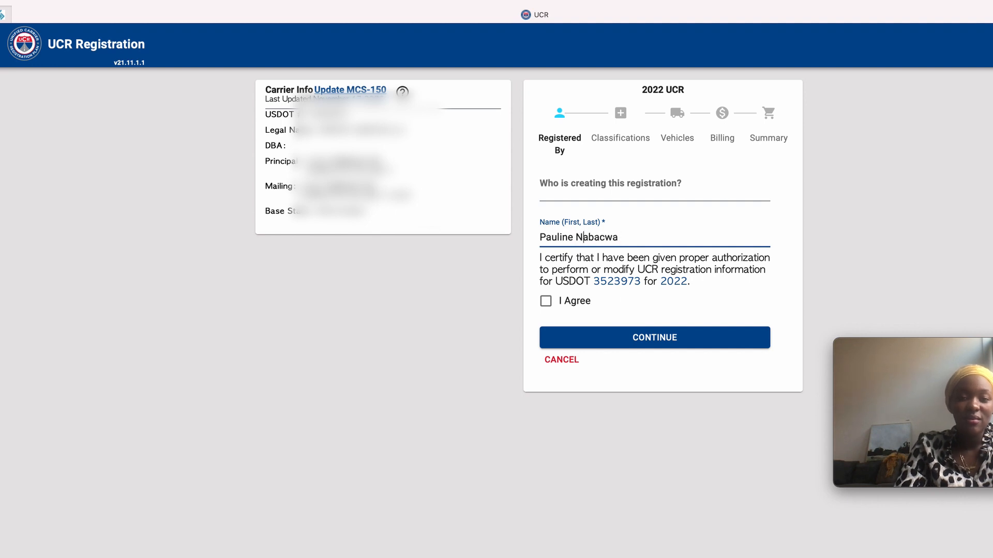
click(549, 301)
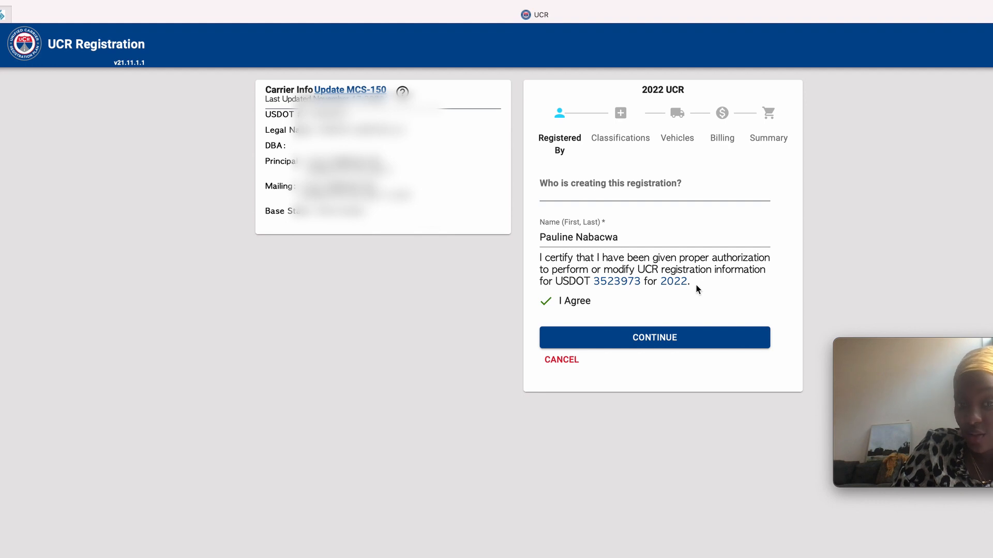
Submit Registered By, choose Motor Carrier as the classification, and continue to Vehicles
click(634, 337)
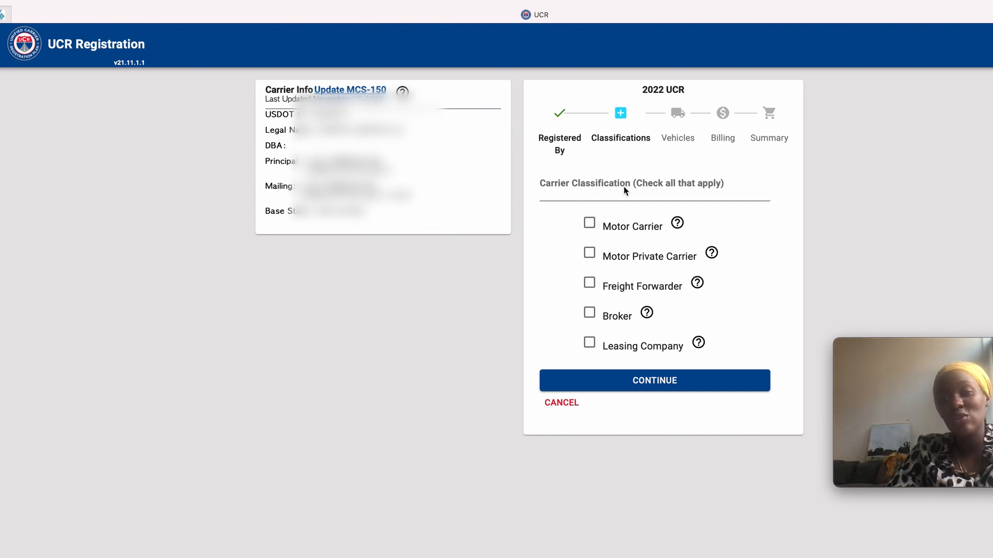
click(590, 225)
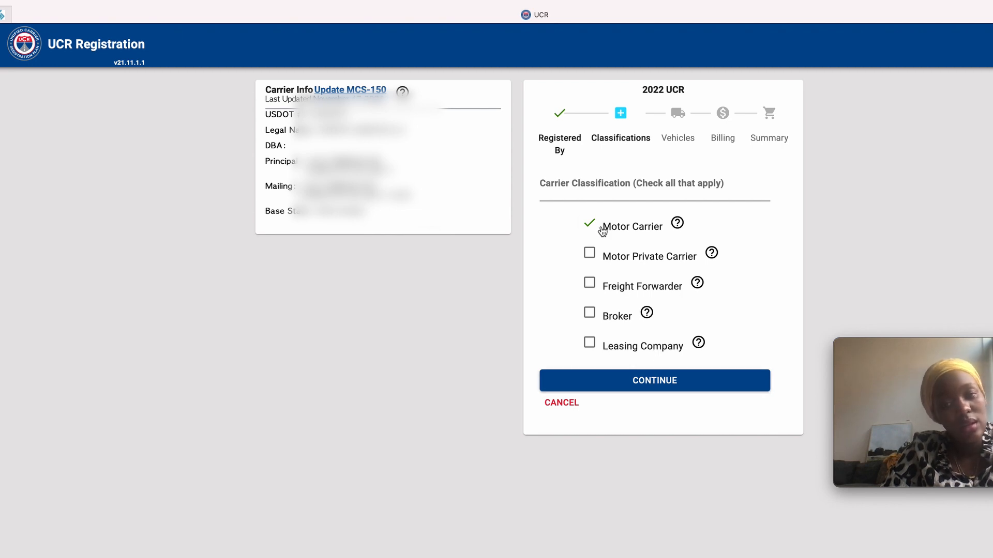
click(631, 382)
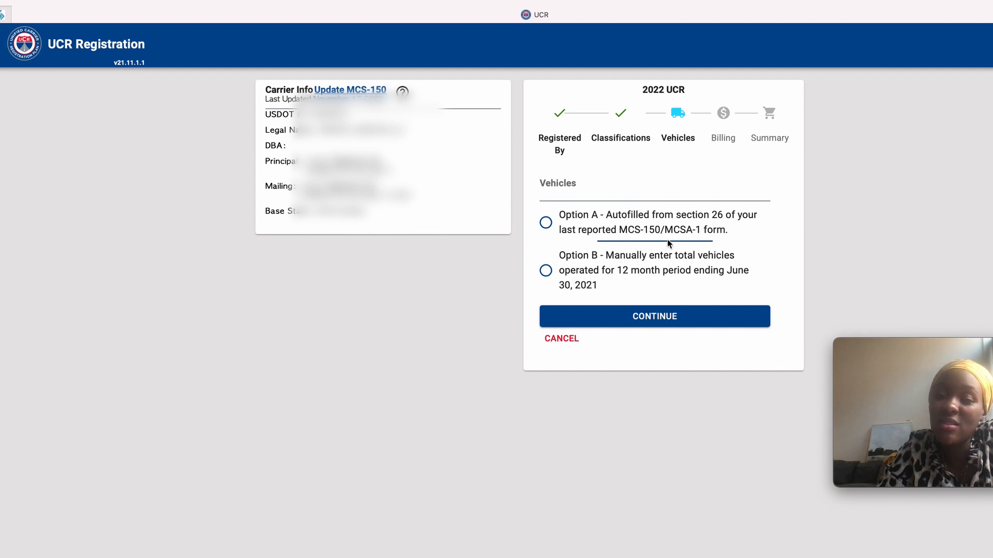
Use the MCS-150 autofill option (Option A) for a 3-vehicle total and submit the counts
click(546, 222)
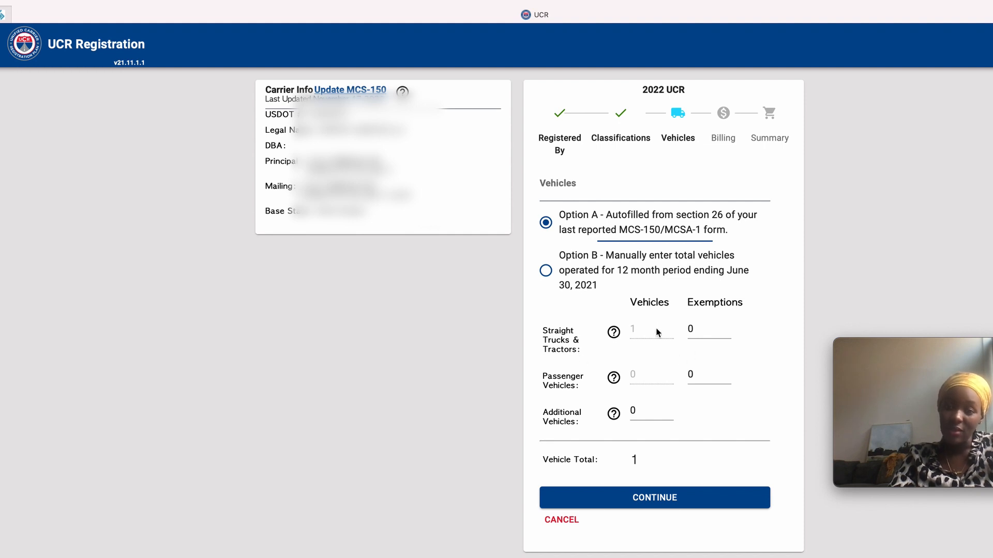
drag(682, 464, 550, 457)
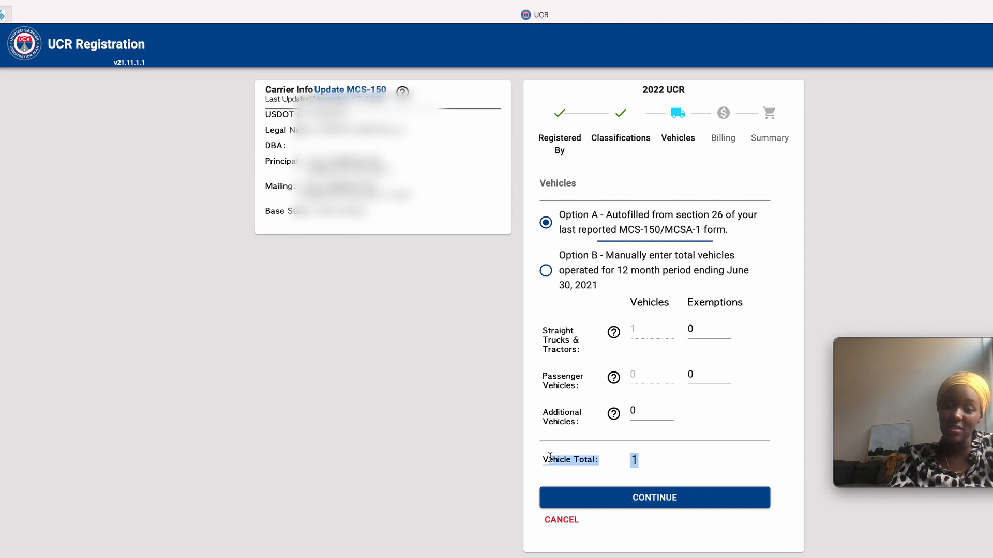
click(671, 462)
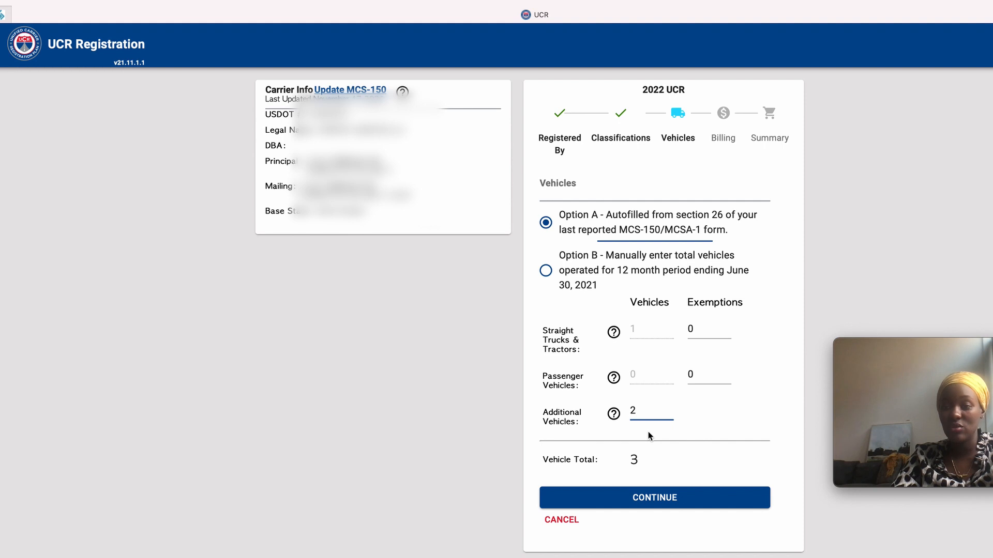
click(655, 494)
click(655, 502)
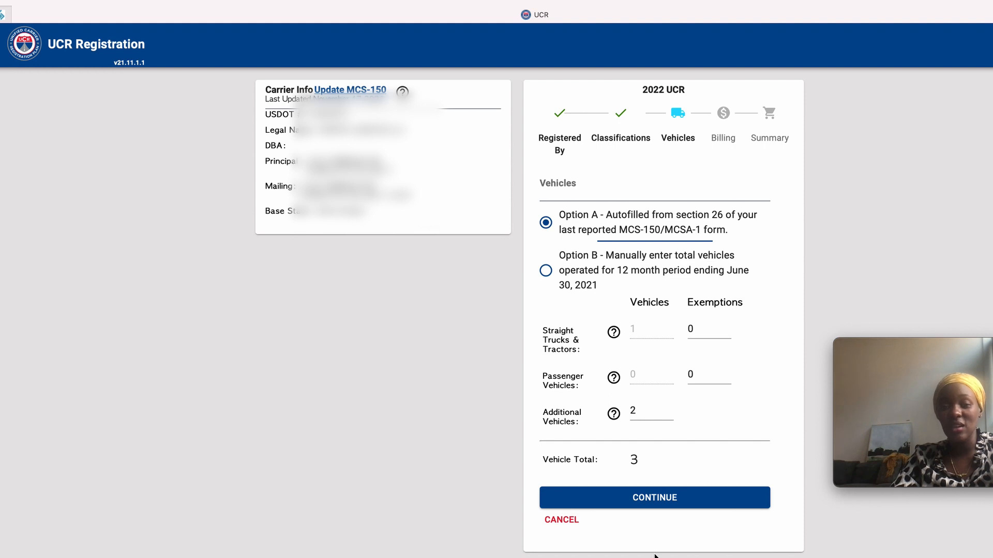
click(643, 498)
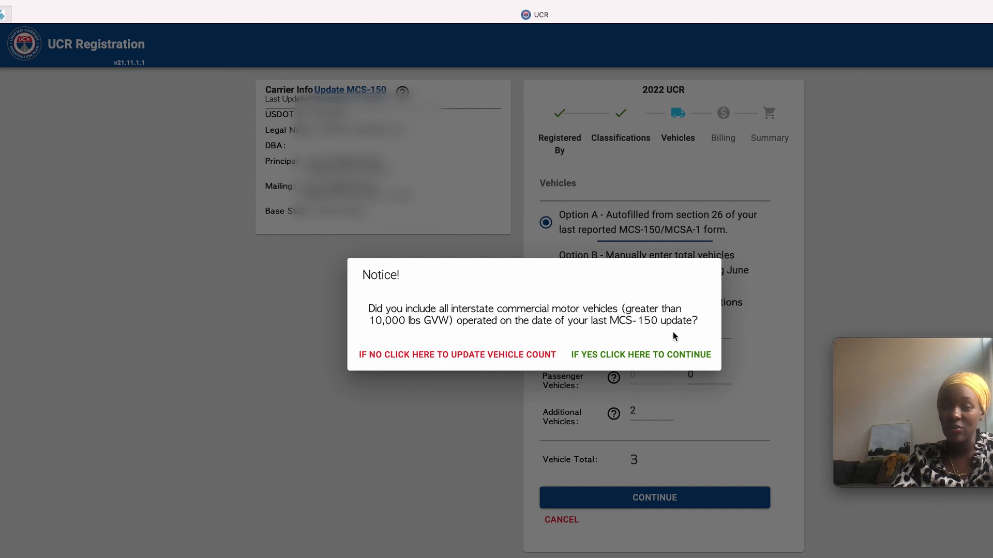
Confirm all interstate vehicles were counted and review the Billing page's $176.00 fee
click(606, 356)
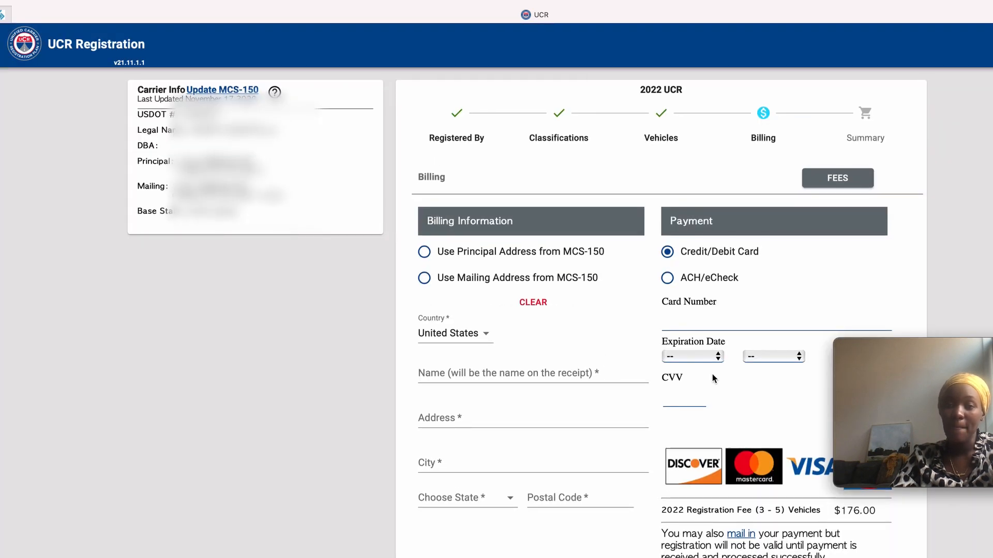
scroll(525, 403, down, 3)
scroll(525, 409, up, 3)
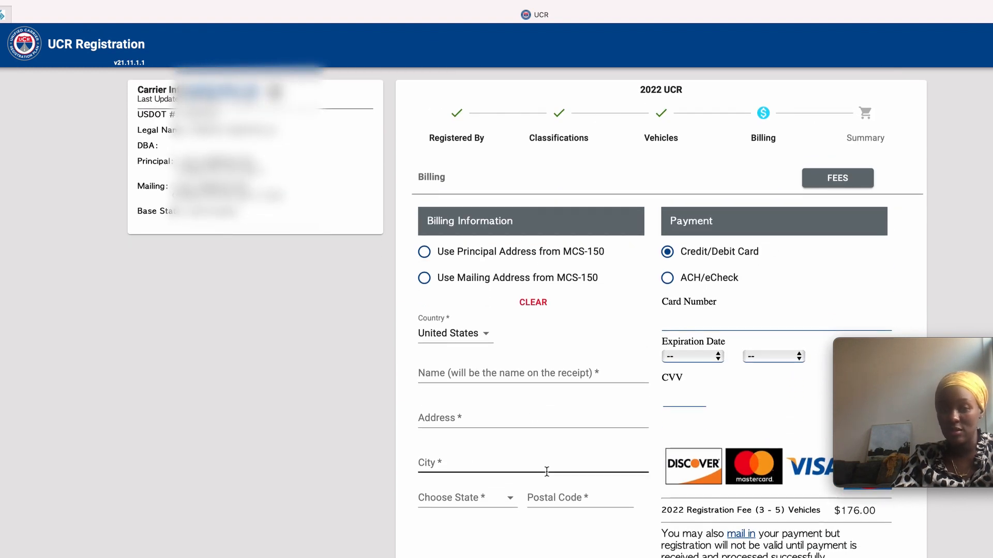
scroll(546, 471, down, 1)
scroll(547, 472, down, 1)
scroll(547, 472, up, 2)
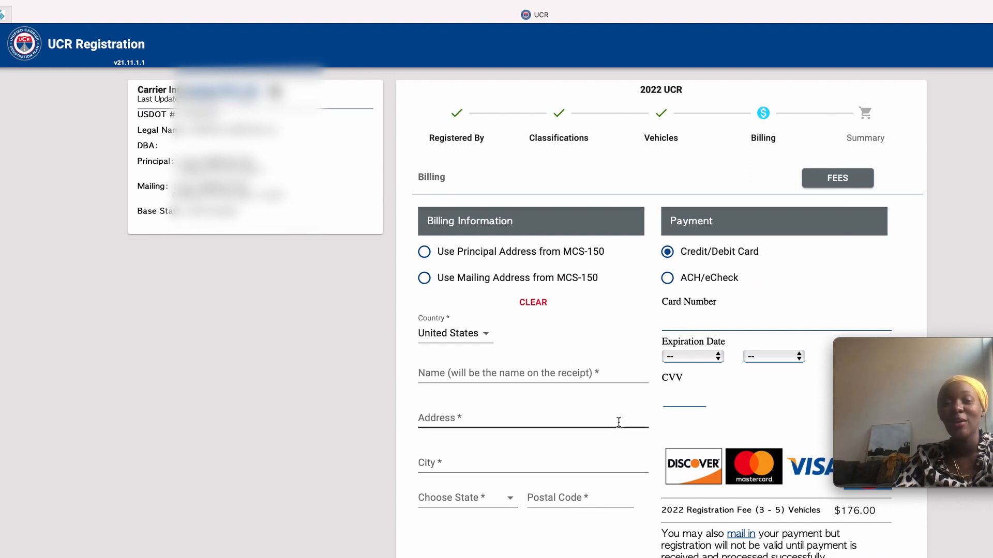
scroll(617, 419, down, 1)
scroll(618, 422, down, 1)
scroll(617, 425, up, 2)
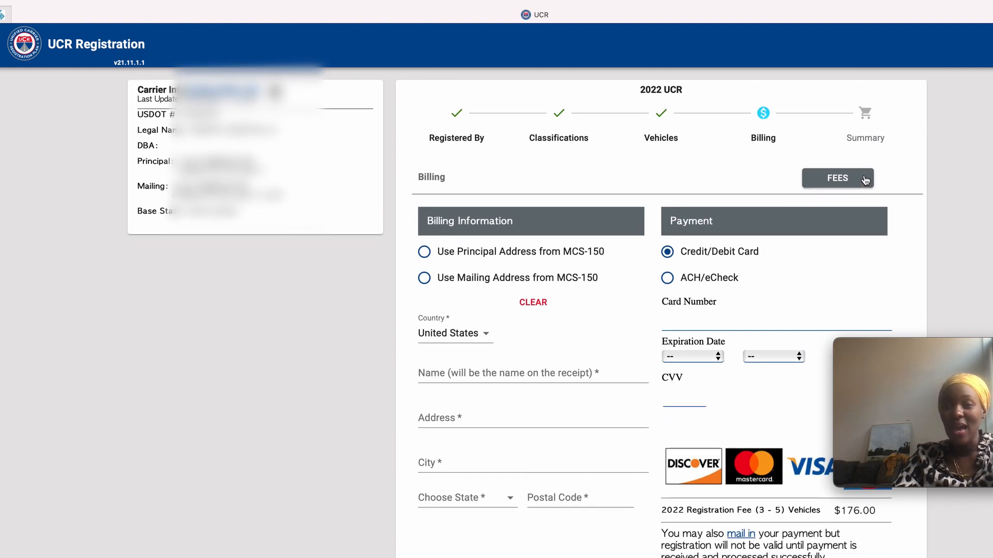
scroll(614, 454, down, 1)
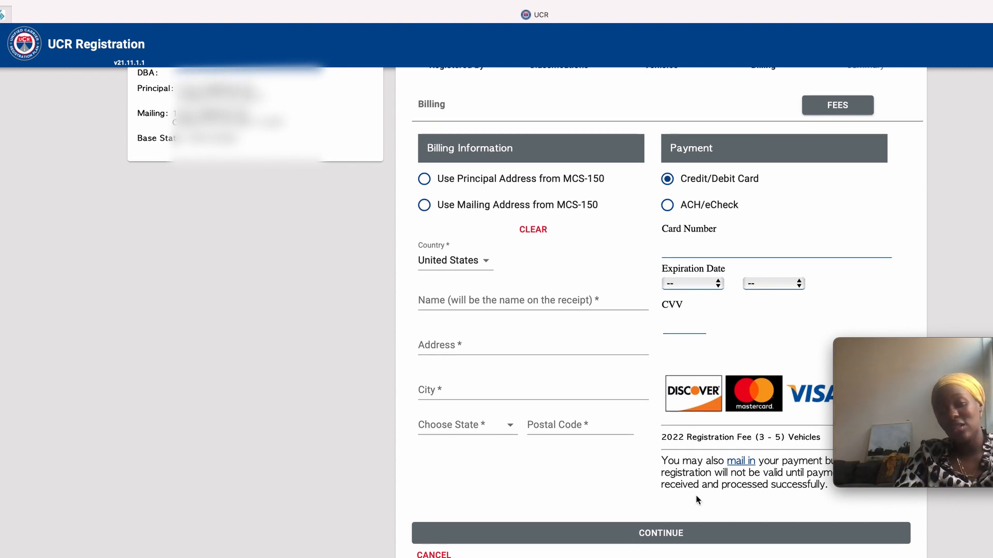
Bring the webcam recording window to the front and enlarge it over the Billing page
mouse_move(914, 389)
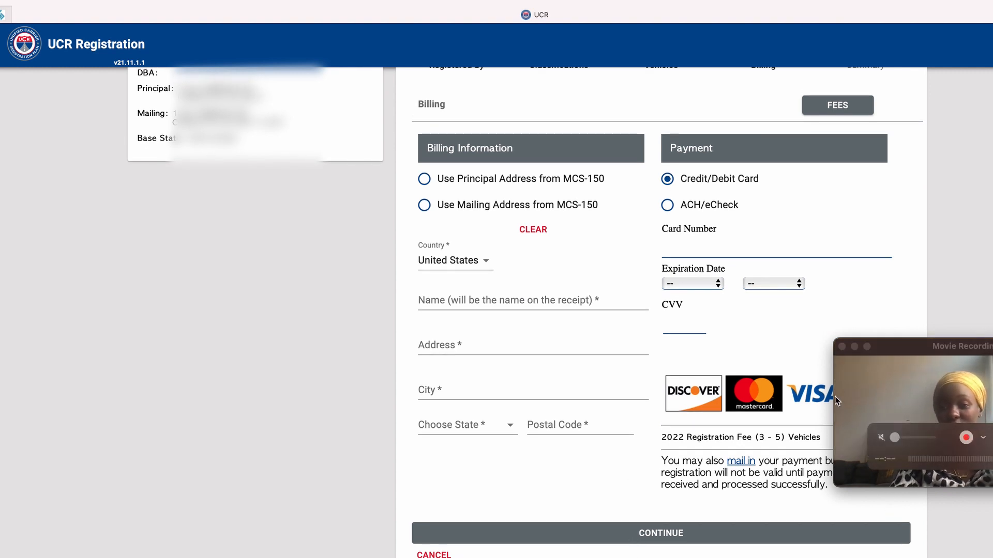
click(836, 383)
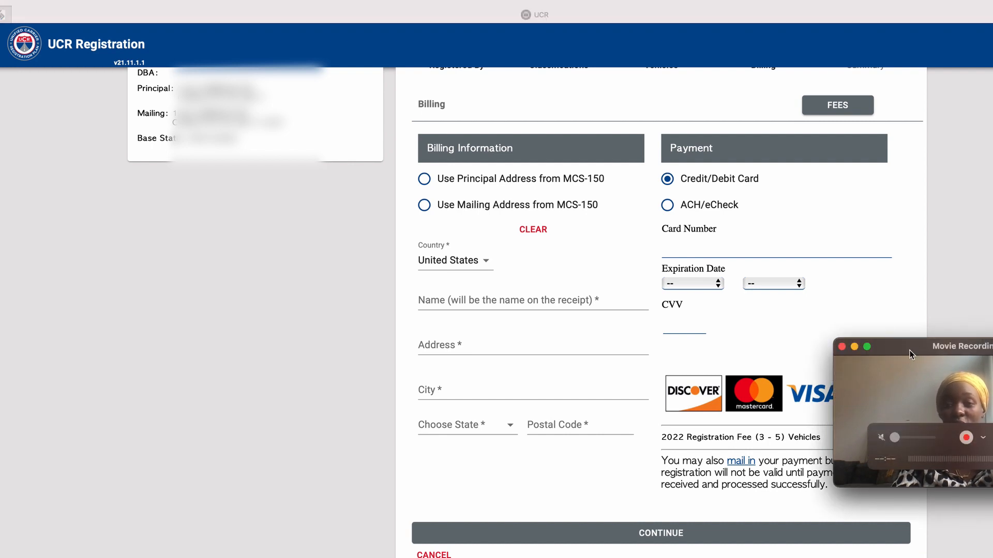
drag(909, 350, 174, 329)
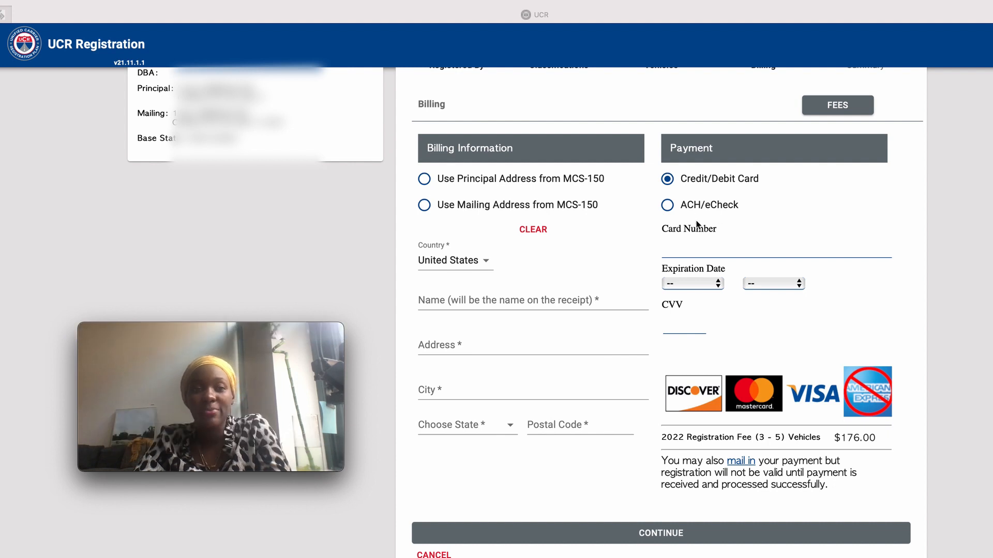
scroll(696, 220, up, 3)
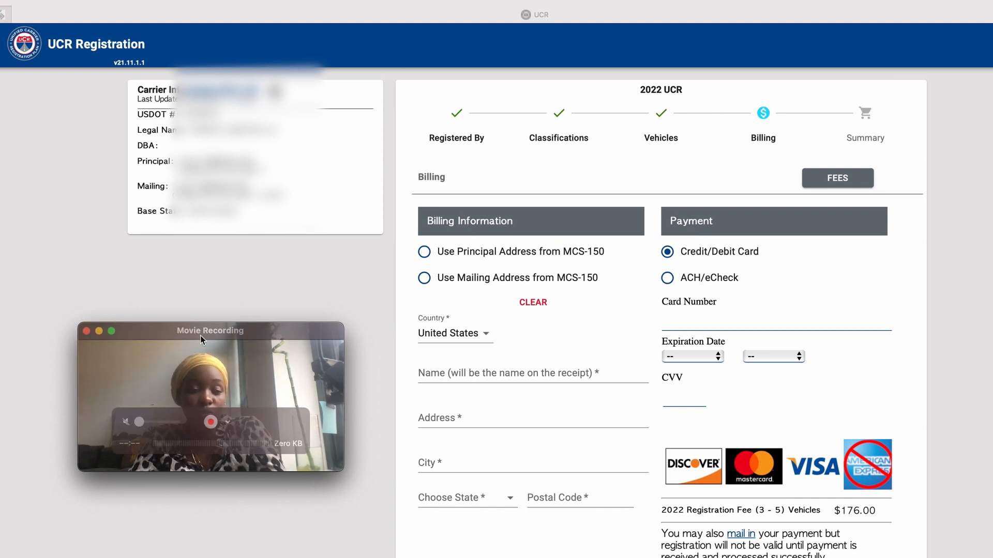
Move the Movie Recording webcam window up and right, then resize it to fill most of the screen
drag(312, 343, 782, 67)
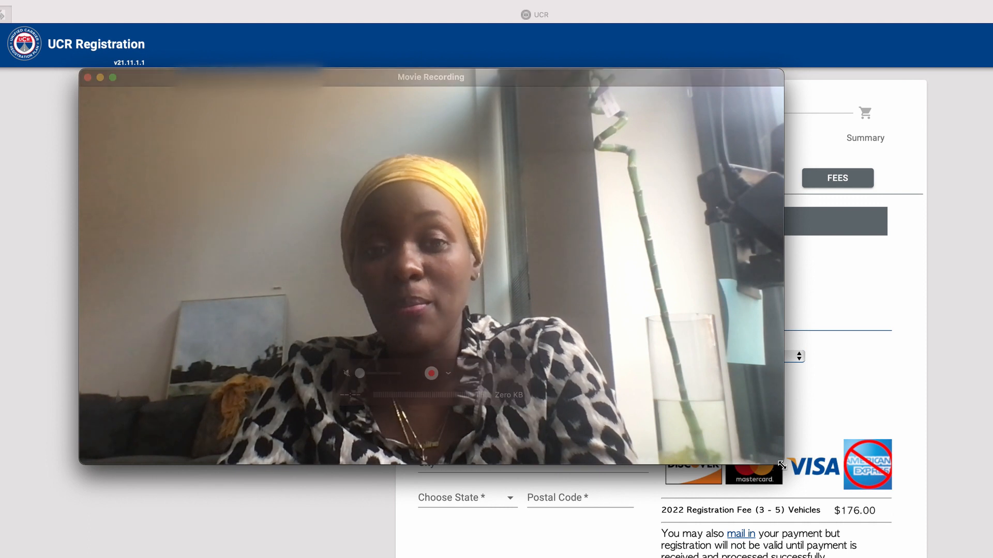
drag(782, 465, 983, 557)
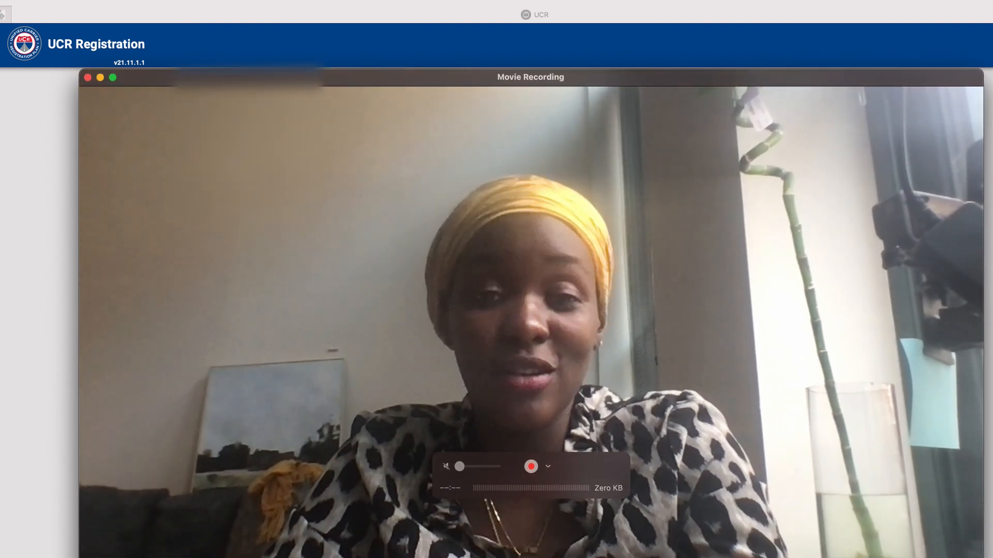